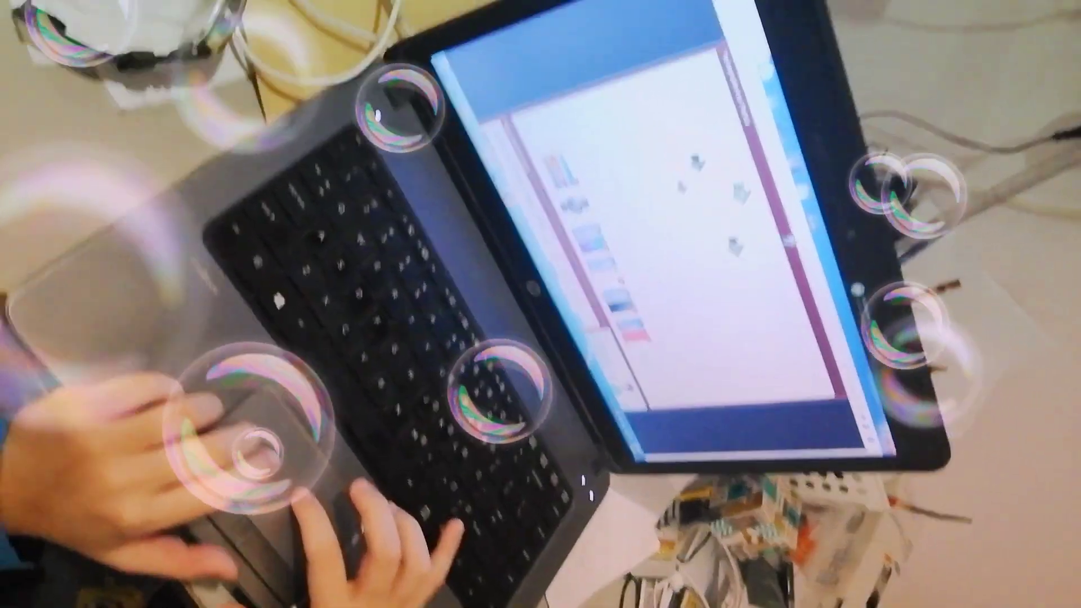
{"action": "scroll", "coordinate": [676, 219], "scroll_direction": "down", "scroll_amount": 10}
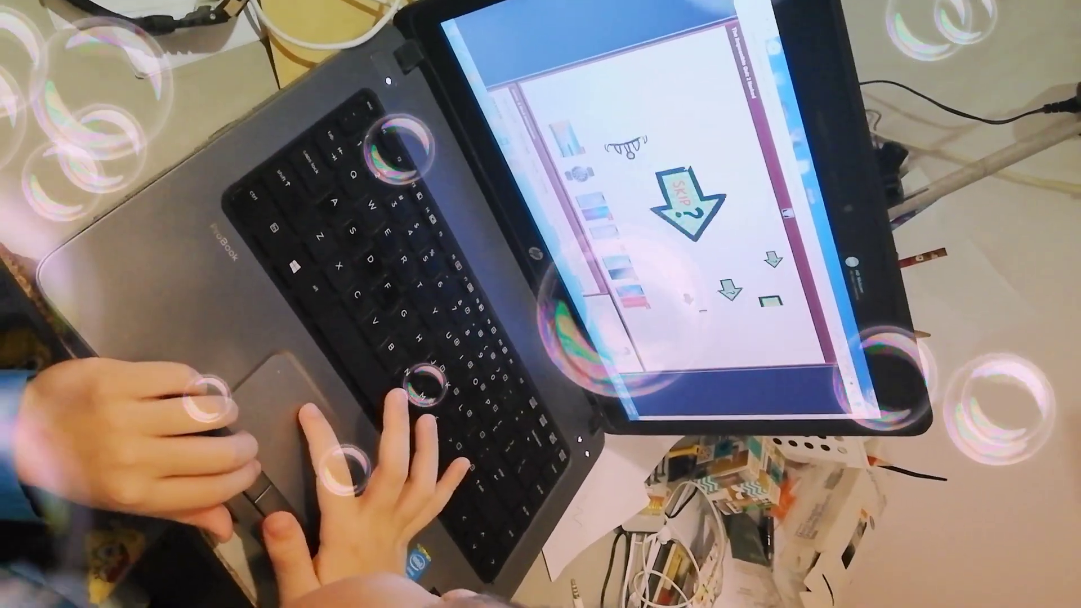
{"action": "scroll", "coordinate": [676, 220], "scroll_direction": "up", "scroll_amount": 5}
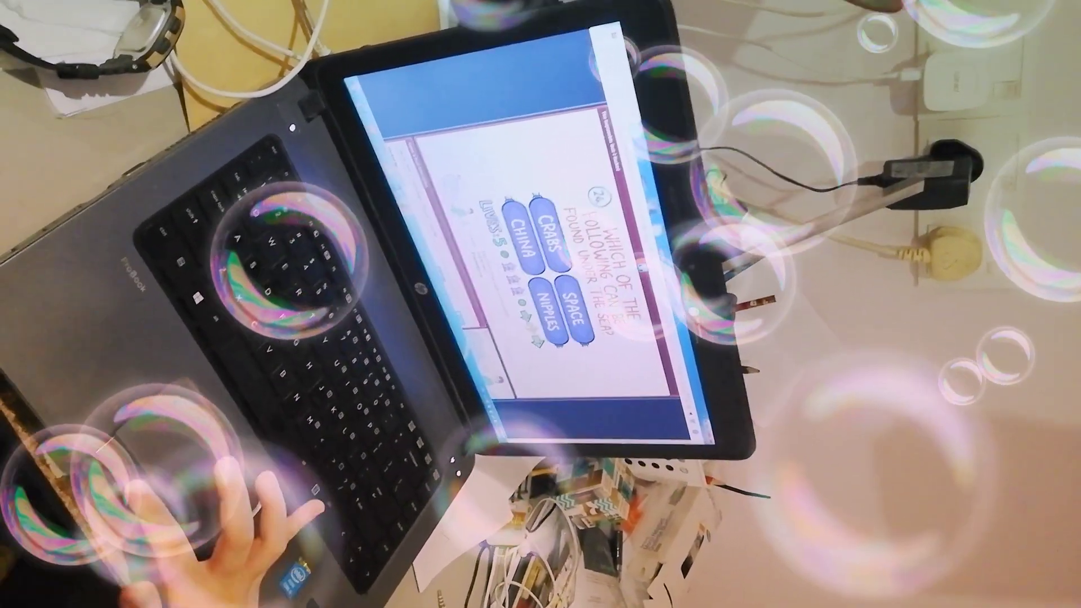
Answer question 25, the traffic light question and the map question
{"action": "left_click", "coordinate": [546, 206]}
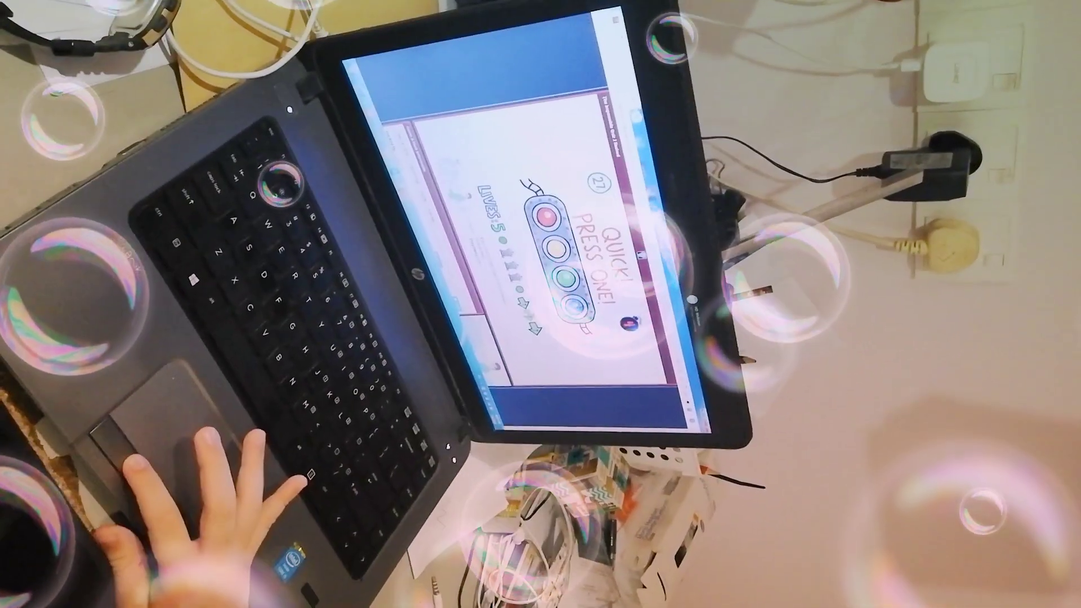
{"action": "left_click", "coordinate": [555, 254]}
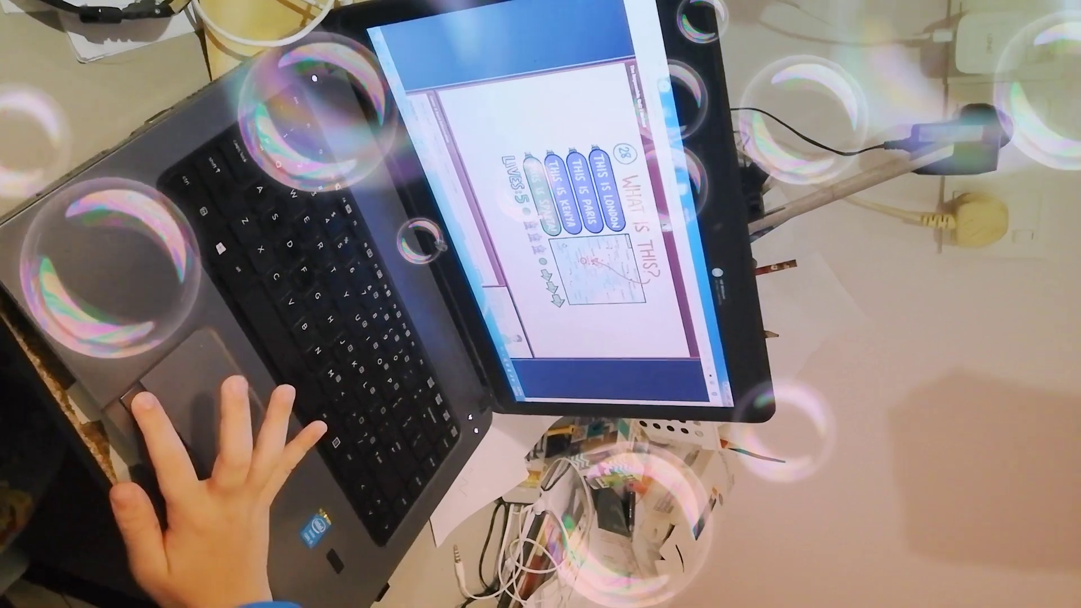
{"action": "left_click", "coordinate": [547, 221]}
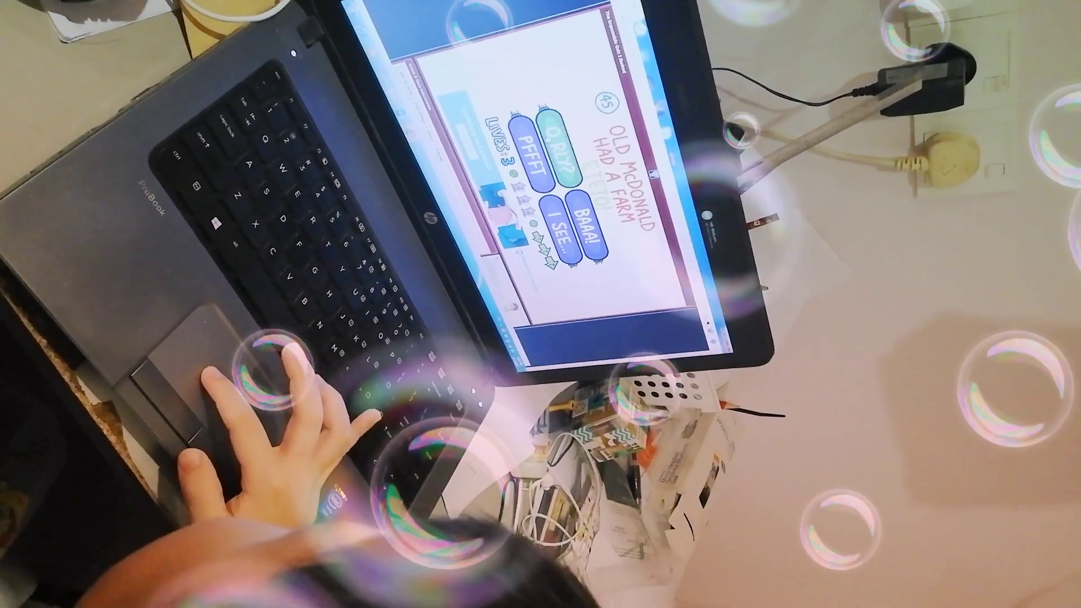
Answer the Old McDonald and Orion's belt questions, then press space, Up and F as Frank says
{"action": "left_click", "coordinate": [557, 151]}
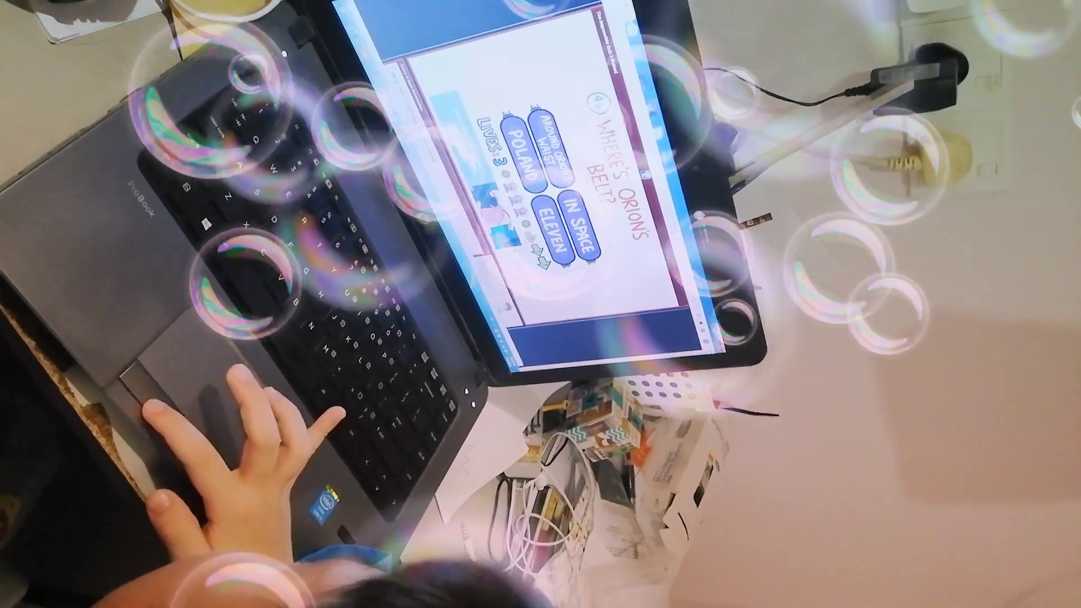
{"action": "left_click", "coordinate": [558, 150]}
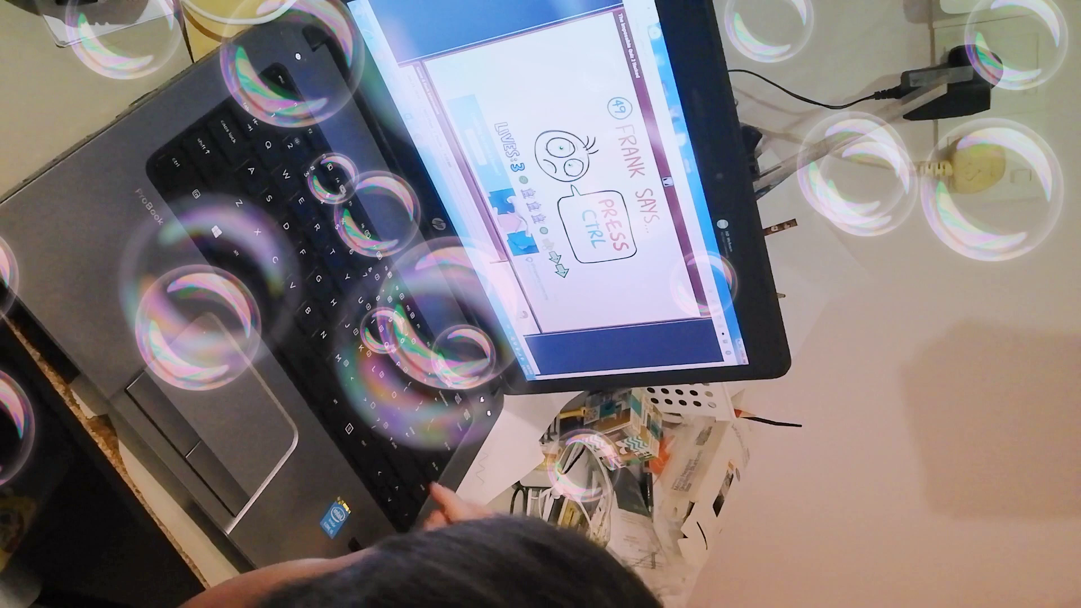
{"action": "key", "text": "space"}
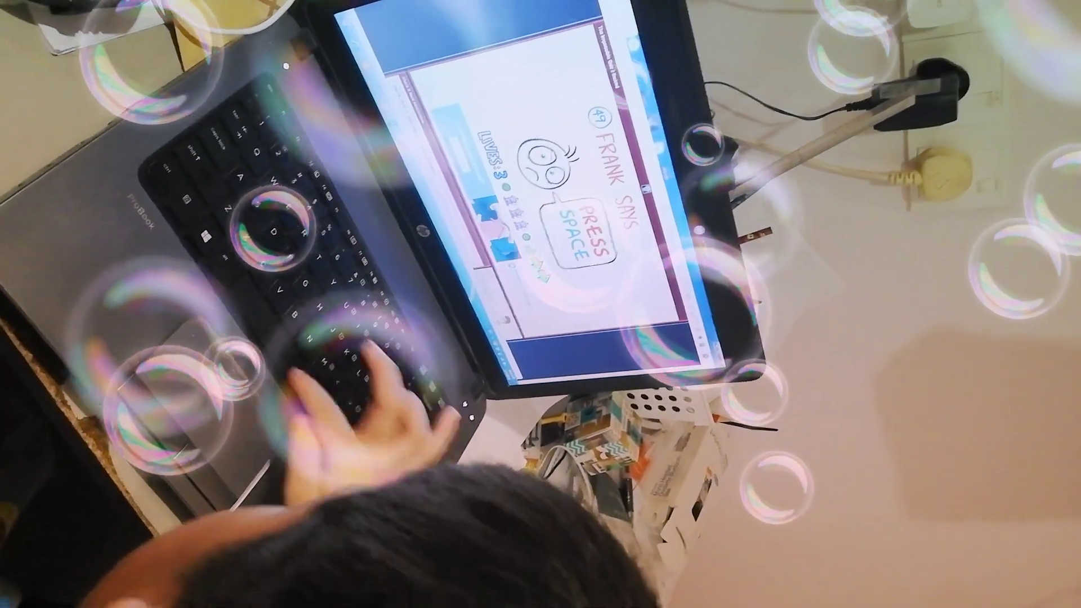
{"action": "key", "text": "Up"}
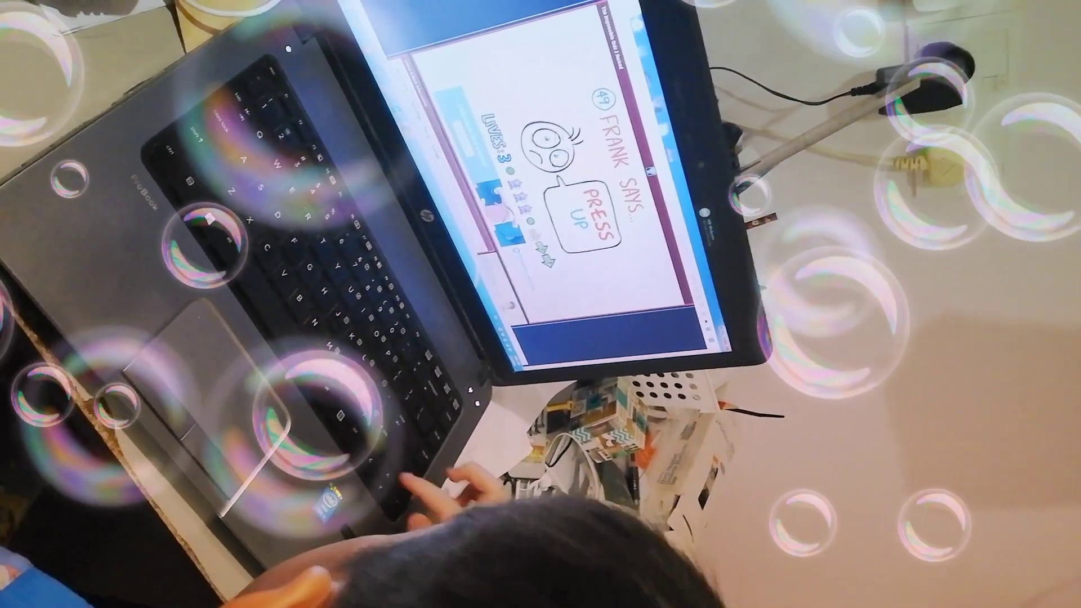
{"action": "key", "text": "f"}
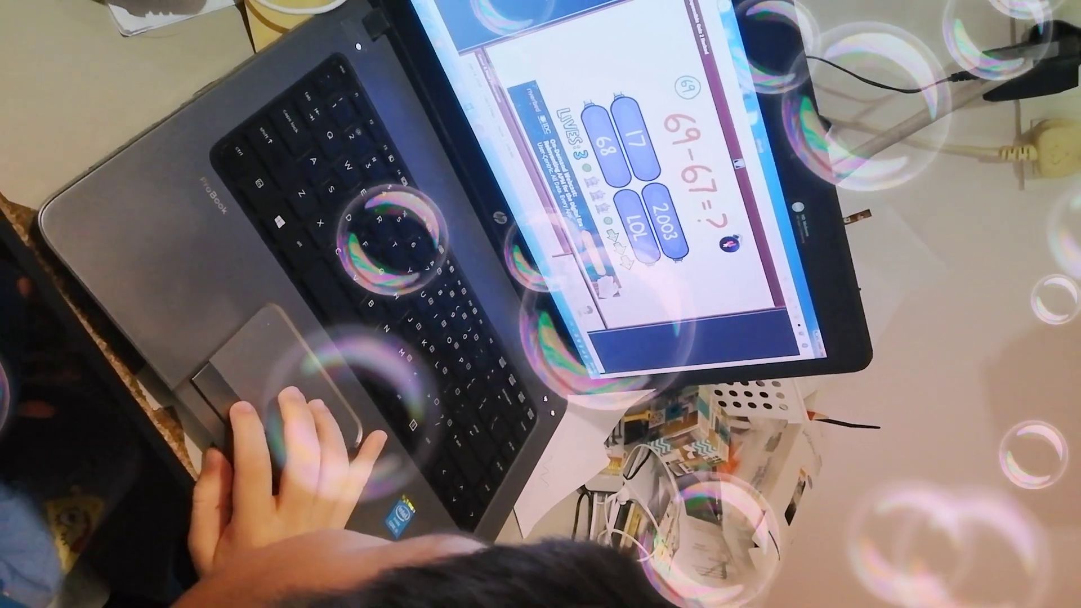
Answer 2 to the 69-67 sum to advance to question 70
{"action": "left_click", "coordinate": [631, 139]}
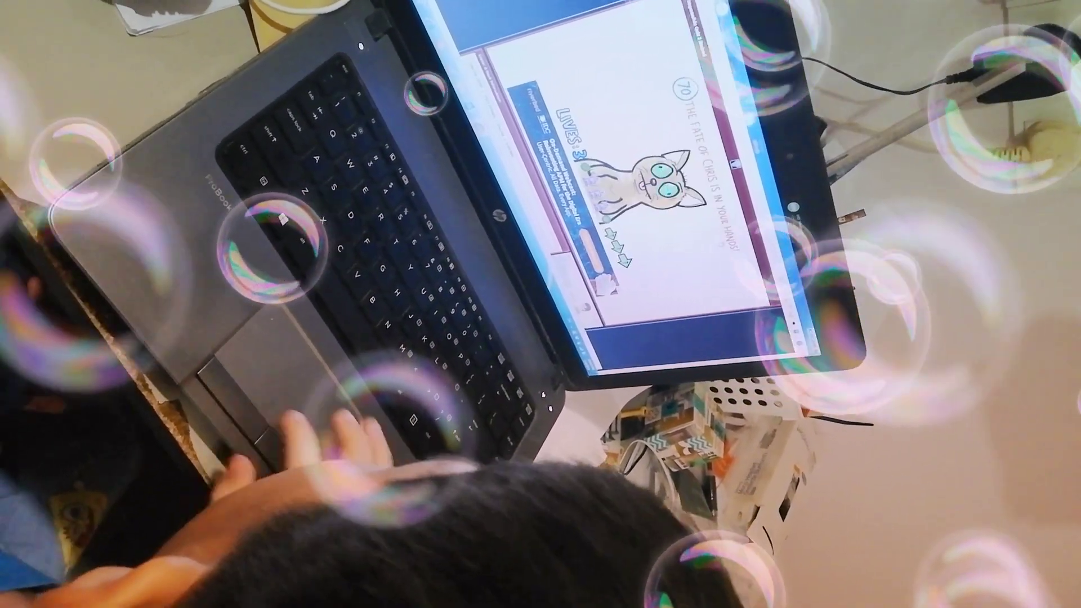